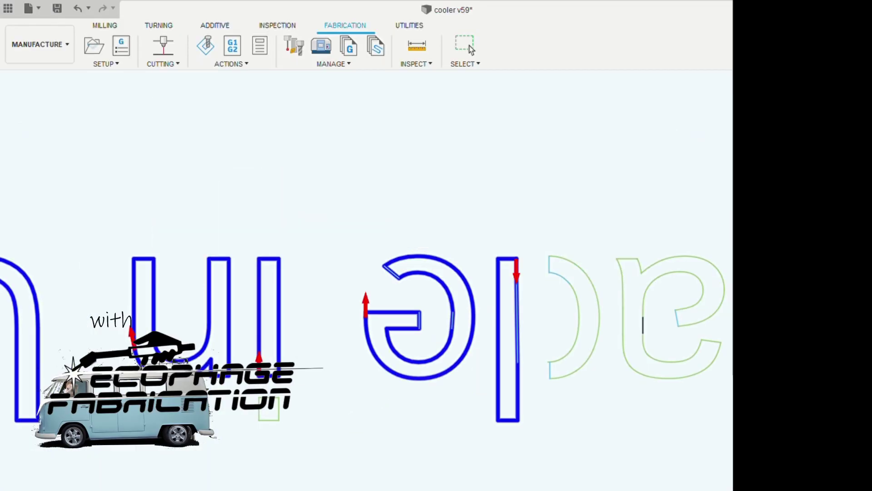
Select the outer curve segments of the half-ring letter shape as individual cutting contours
{"action": "scroll", "coordinate": [686, 370], "scroll_direction": "up", "scroll_amount": 4}
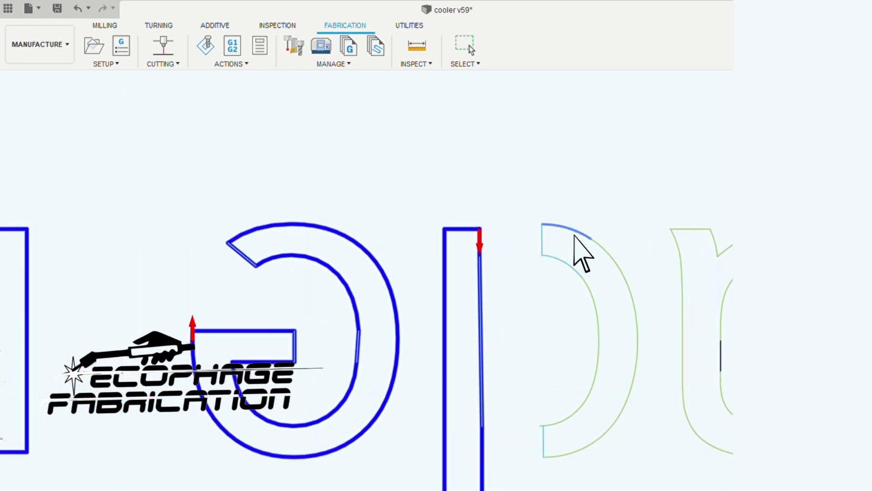
{"action": "left_click", "coordinate": [629, 291]}
{"action": "left_click", "coordinate": [641, 349]}
{"action": "left_click", "coordinate": [631, 383]}
{"action": "scroll", "coordinate": [634, 348], "scroll_direction": "down", "scroll_amount": 1}
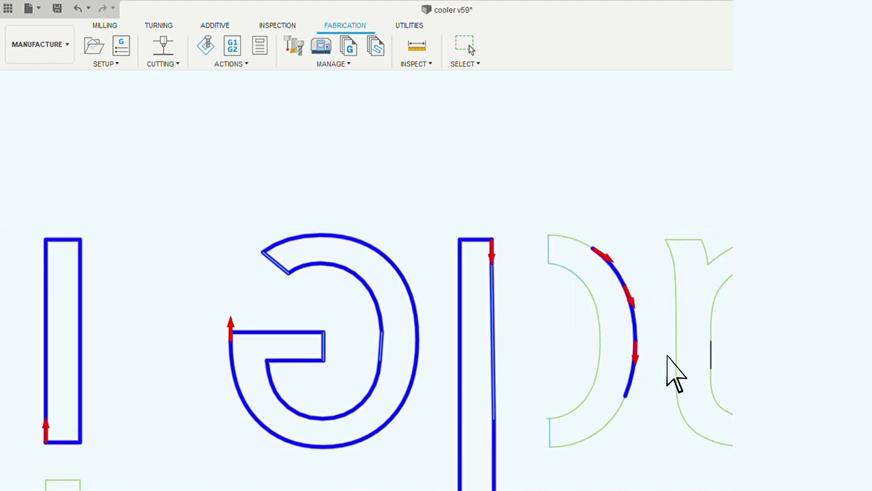
Remove the individually selected curve segments of the half-ring letter shape from the contour selection
{"action": "left_click", "coordinate": [633, 383]}
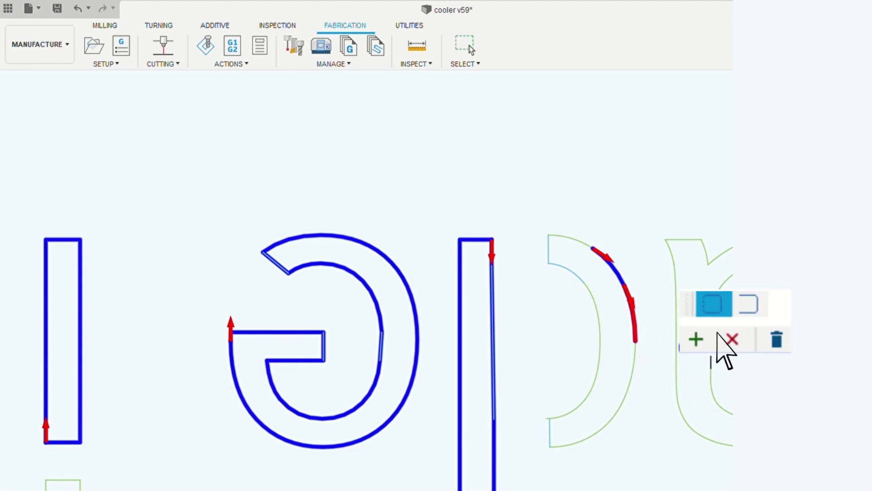
{"action": "left_click", "coordinate": [731, 340]}
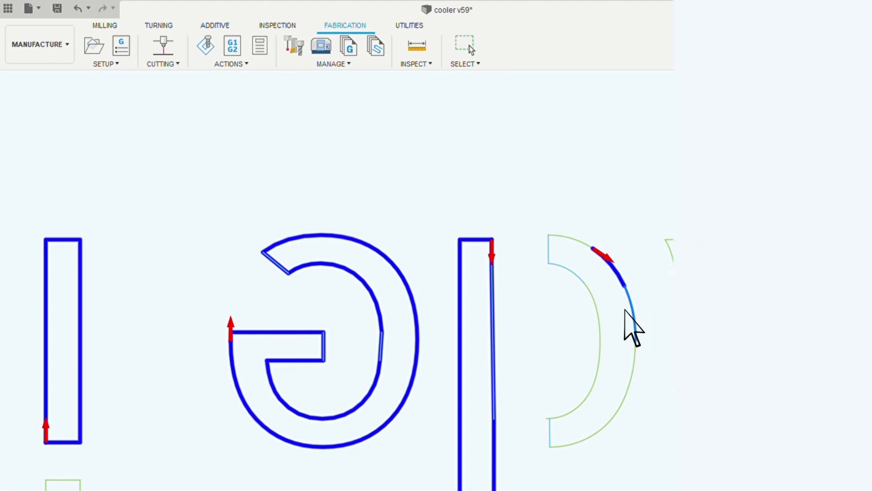
{"action": "left_click", "coordinate": [626, 315]}
{"action": "left_click", "coordinate": [630, 323]}
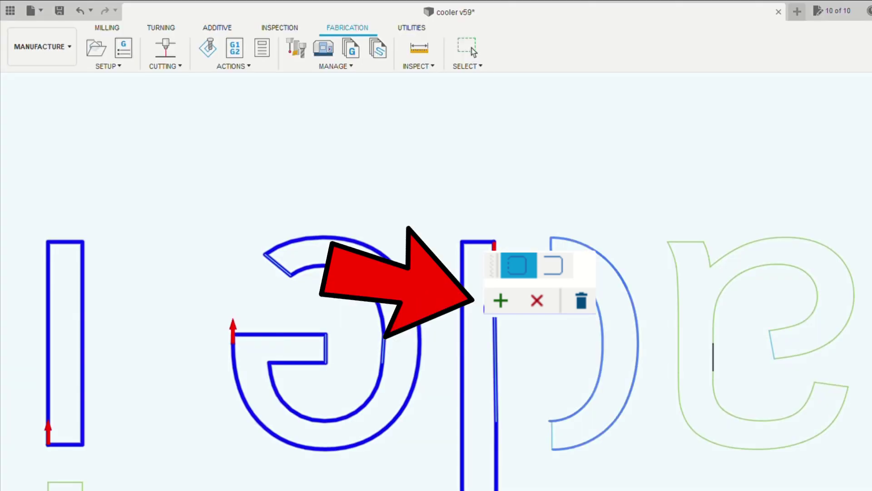
Inspect the perimeter of the half-ring letter shape for breaks or extra sections
{"action": "scroll", "coordinate": [553, 424], "scroll_direction": "up", "scroll_amount": 5}
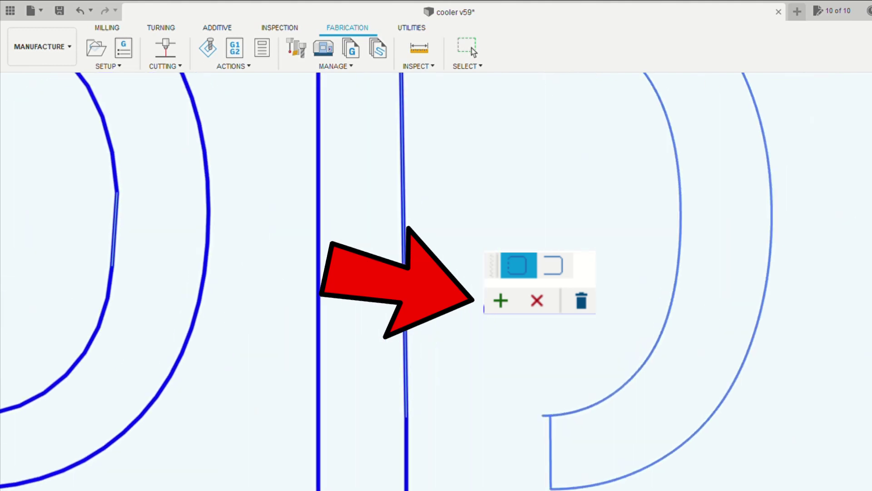
{"action": "scroll", "coordinate": [740, 458], "scroll_direction": "down", "scroll_amount": 5}
{"action": "scroll", "coordinate": [740, 457], "scroll_direction": "up", "scroll_amount": 1}
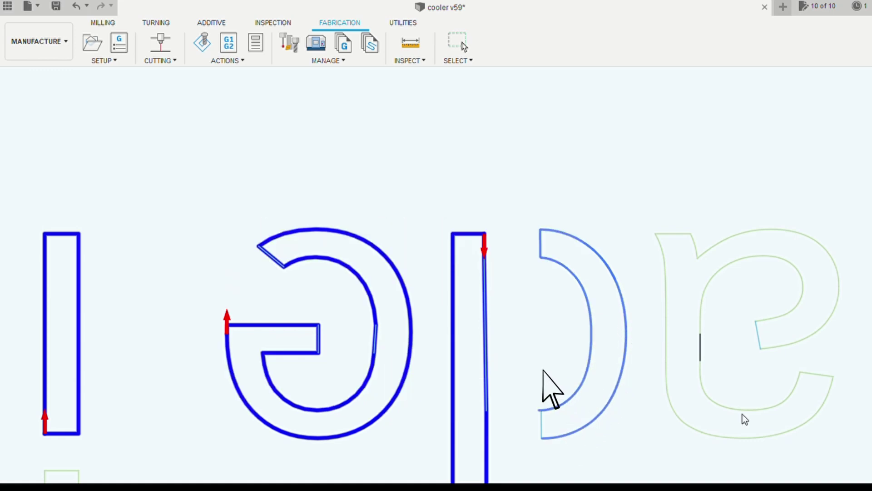
{"action": "scroll", "coordinate": [605, 400], "scroll_direction": "up", "scroll_amount": 5}
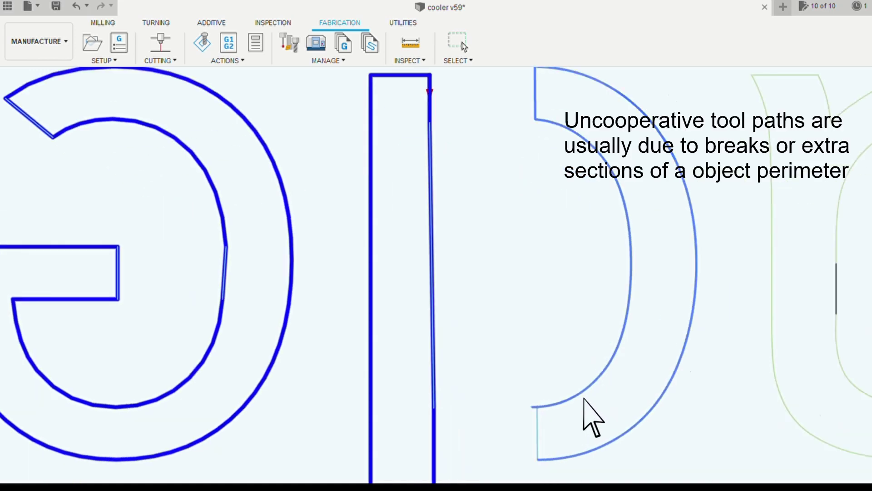
{"action": "scroll", "coordinate": [559, 411], "scroll_direction": "down", "scroll_amount": 5}
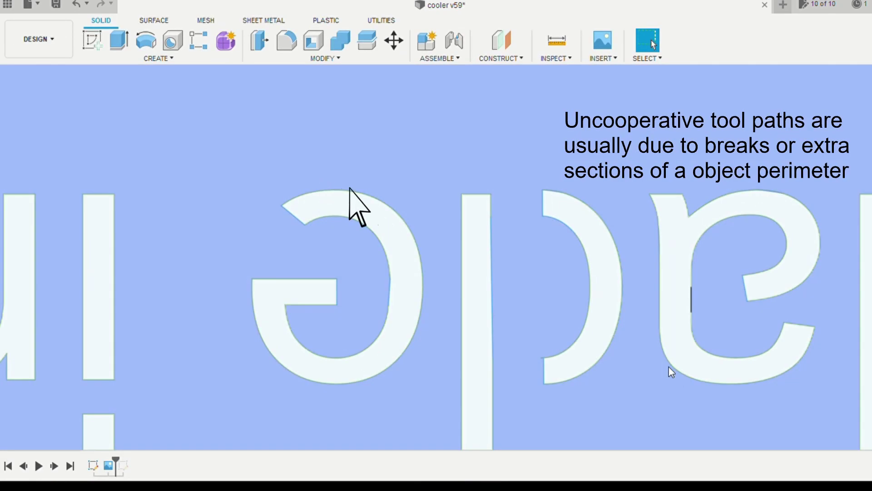
{"action": "scroll", "coordinate": [671, 371], "scroll_direction": "up", "scroll_amount": 3}
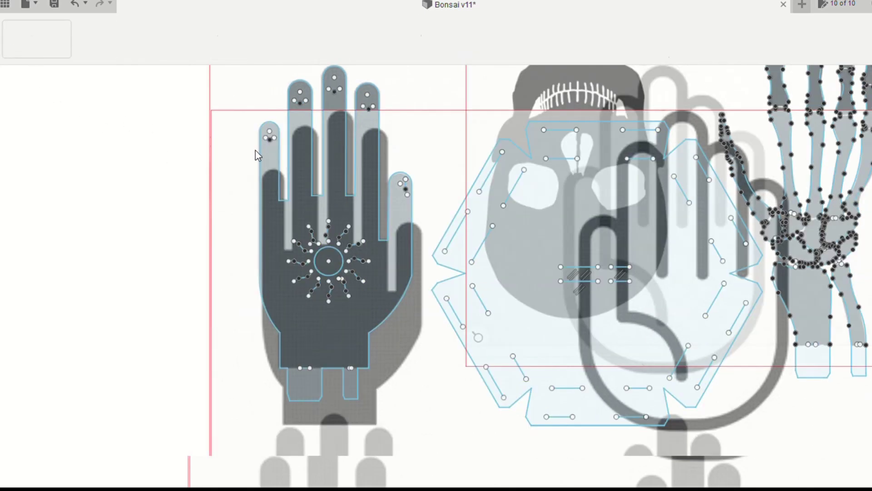
Open the Bonsai hand sketch for editing, focus on the thumb outline's straight edge and start the Trim tool
{"action": "scroll", "coordinate": [478, 233], "scroll_direction": "up", "scroll_amount": 10}
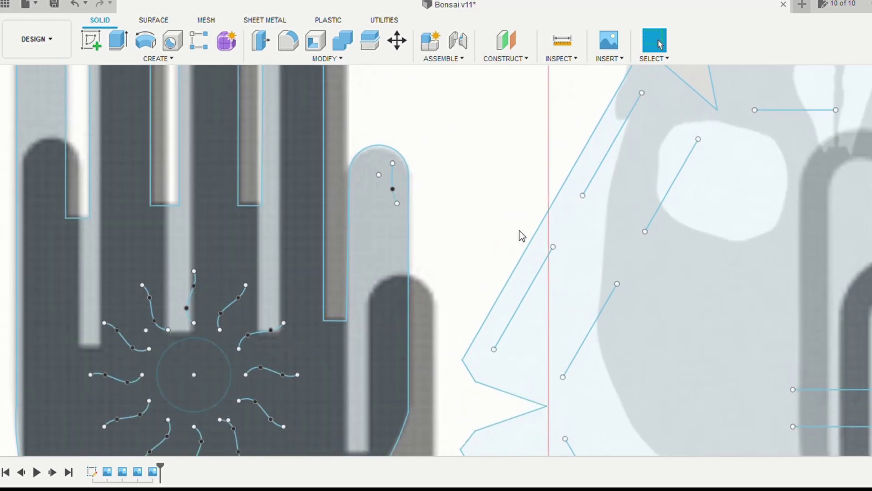
{"action": "scroll", "coordinate": [514, 220], "scroll_direction": "up", "scroll_amount": 6}
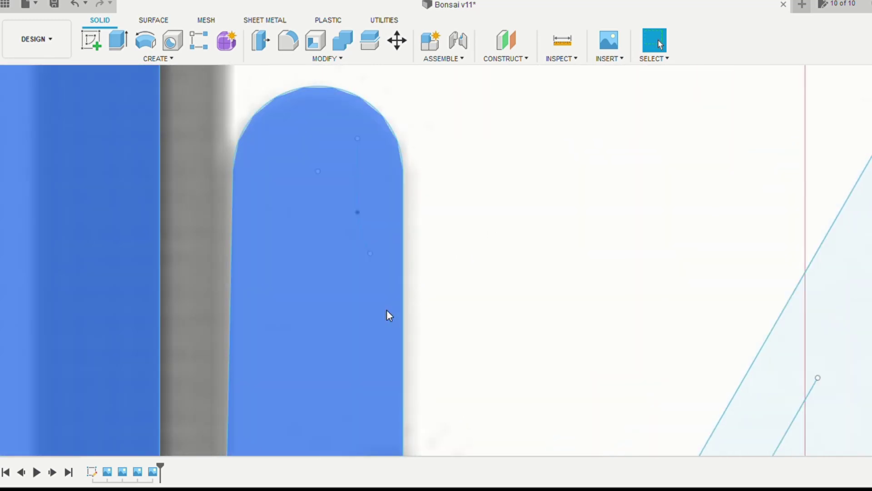
{"action": "double_click", "coordinate": [403, 413]}
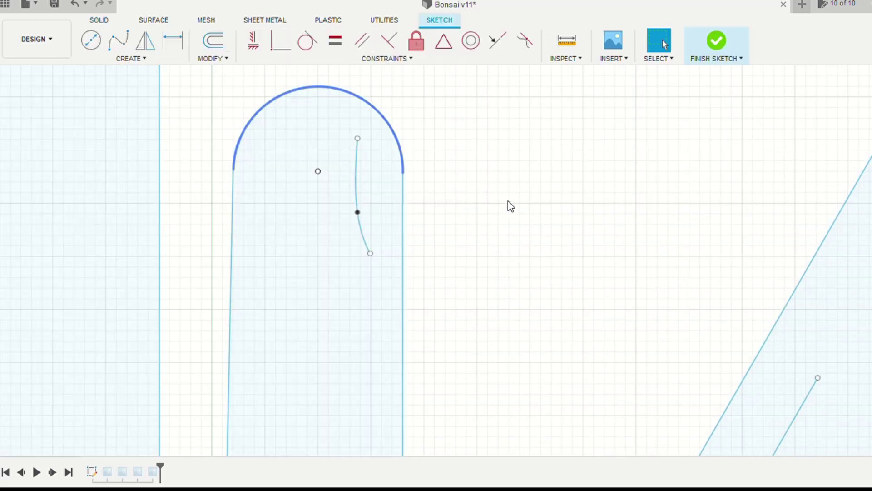
{"action": "scroll", "coordinate": [493, 213], "scroll_direction": "up", "scroll_amount": 5}
{"action": "key", "text": "t"}
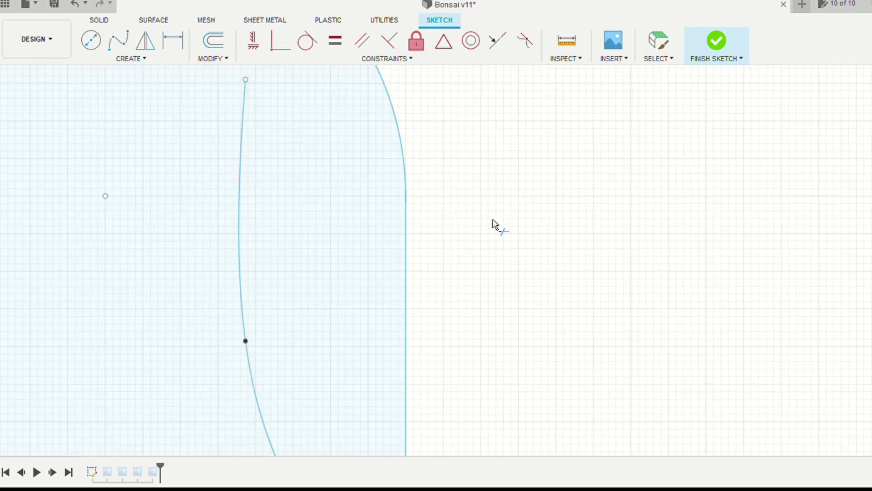
{"action": "scroll", "coordinate": [517, 248], "scroll_direction": "up", "scroll_amount": 1}
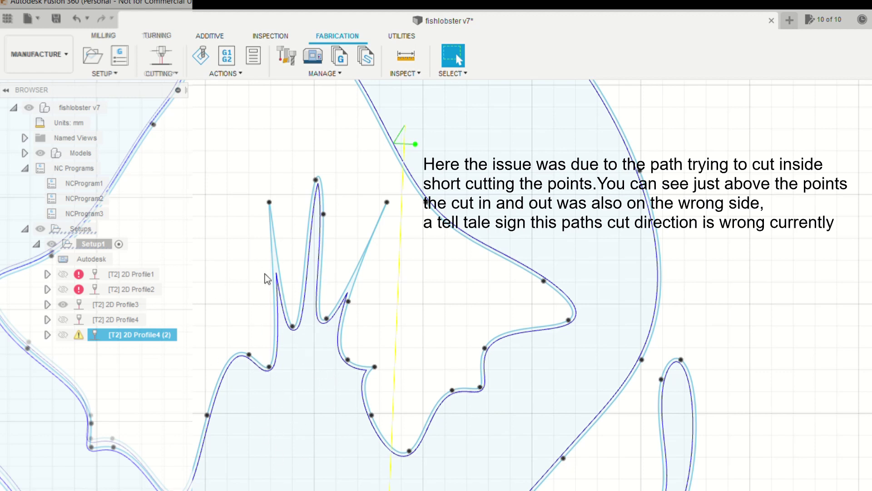
Examine how the toolpath follows the sharp points between the lobster's claws in the fishlobster model
{"action": "scroll", "coordinate": [314, 322], "scroll_direction": "down", "scroll_amount": 2}
{"action": "scroll", "coordinate": [314, 323], "scroll_direction": "up", "scroll_amount": 8}
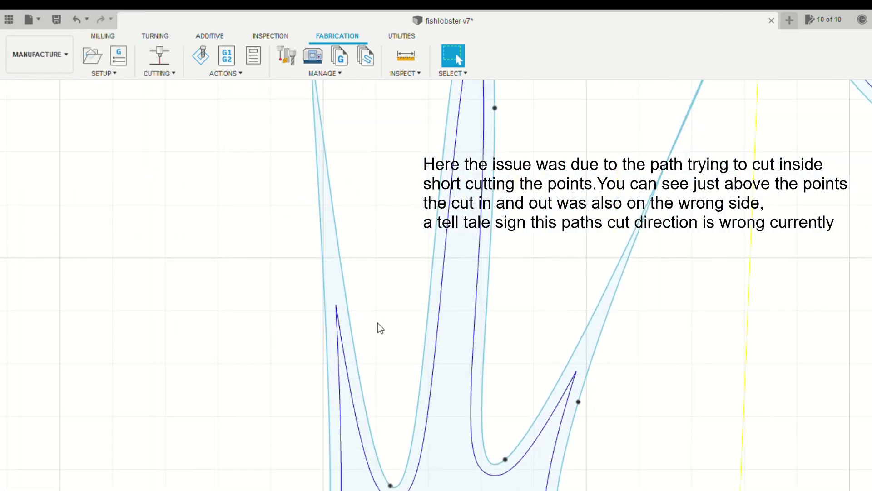
{"action": "scroll", "coordinate": [423, 336], "scroll_direction": "up", "scroll_amount": 6}
{"action": "scroll", "coordinate": [436, 316], "scroll_direction": "down", "scroll_amount": 8}
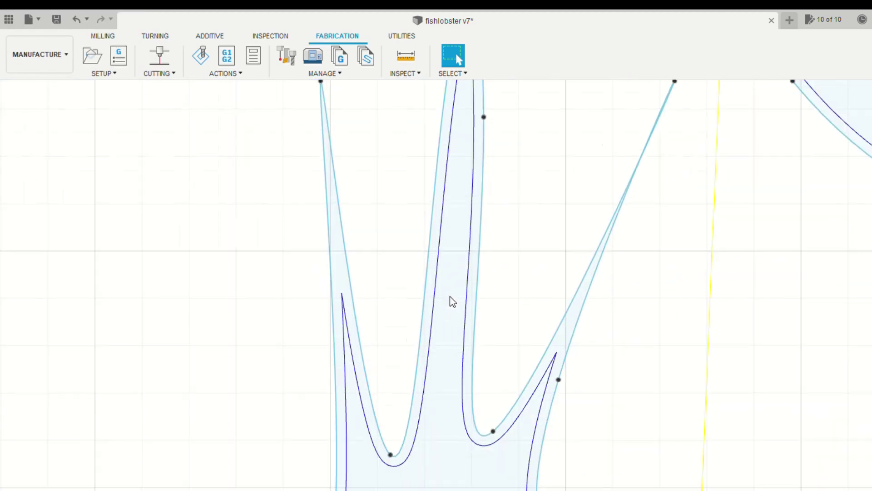
{"action": "scroll", "coordinate": [449, 296], "scroll_direction": "down", "scroll_amount": 1}
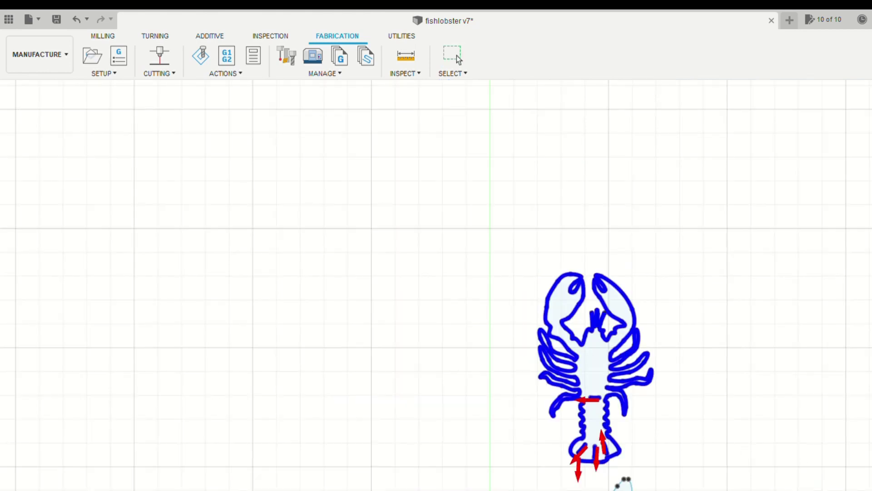
{"action": "scroll", "coordinate": [623, 479], "scroll_direction": "up", "scroll_amount": 5}
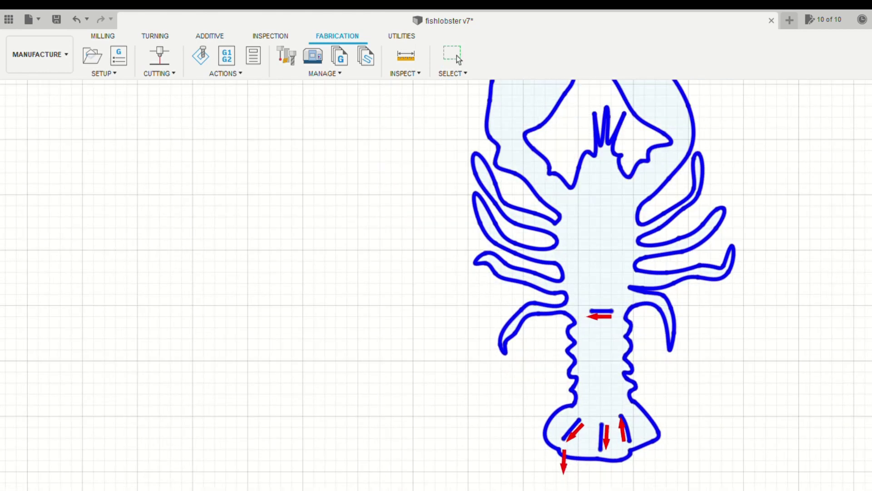
Reverse the cut direction of the lobster's outer contour in the 2D profile
{"action": "scroll", "coordinate": [560, 469], "scroll_direction": "up", "scroll_amount": 2}
{"action": "scroll", "coordinate": [724, 278], "scroll_direction": "down", "scroll_amount": 5}
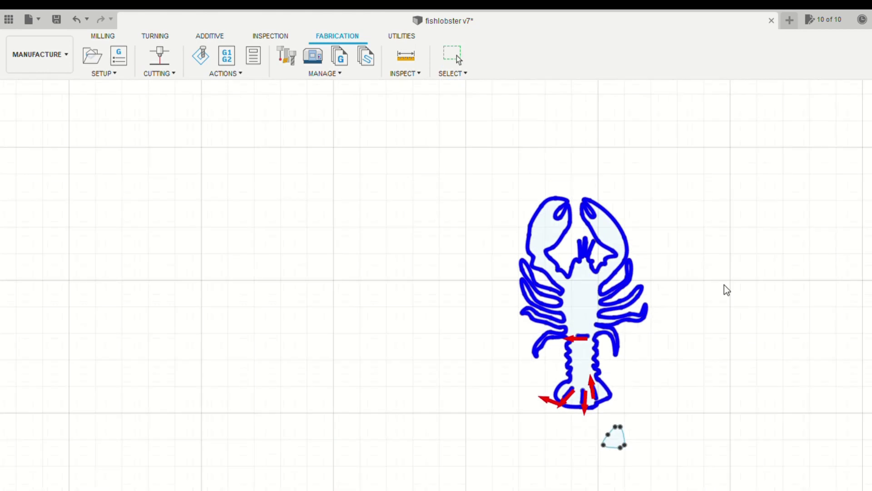
{"action": "scroll", "coordinate": [738, 350], "scroll_direction": "up", "scroll_amount": 4}
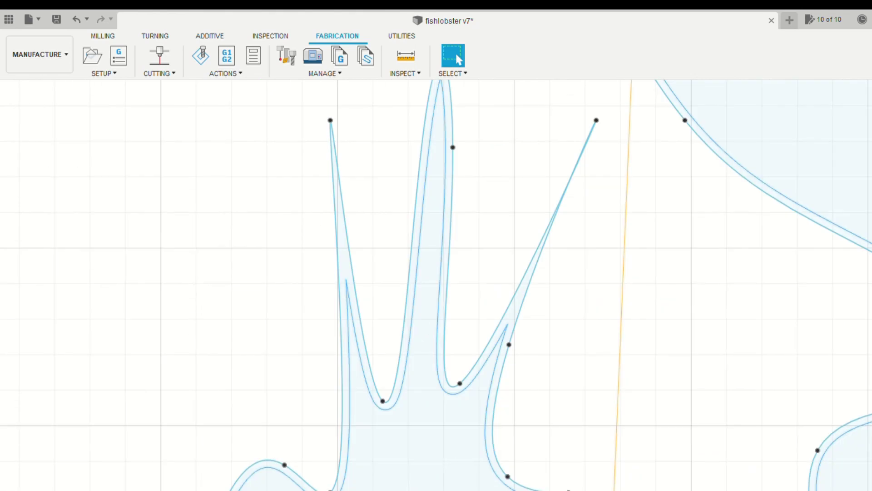
{"action": "left_click", "coordinate": [458, 59]}
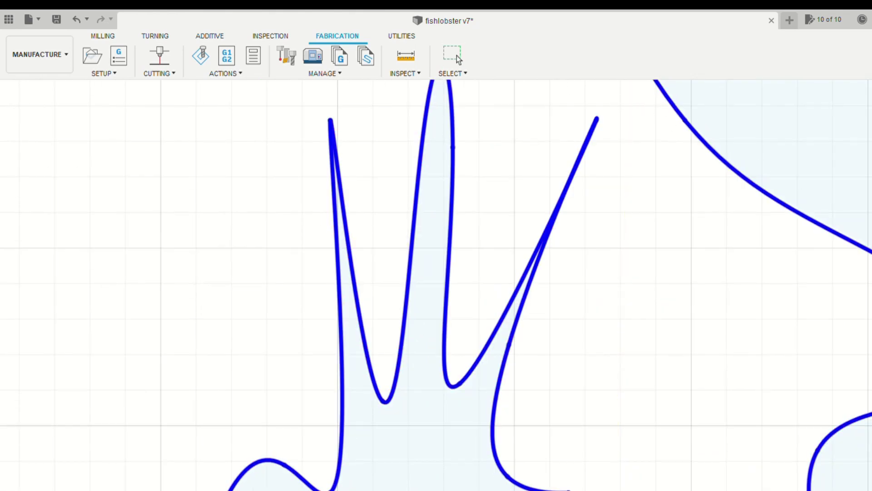
Review the lobster's selected contour and its outline around the sharp points between the claws
{"action": "scroll", "coordinate": [746, 308], "scroll_direction": "down", "scroll_amount": 5}
{"action": "scroll", "coordinate": [753, 409], "scroll_direction": "up", "scroll_amount": 4}
{"action": "scroll", "coordinate": [746, 425], "scroll_direction": "down", "scroll_amount": 4}
{"action": "scroll", "coordinate": [741, 363], "scroll_direction": "up", "scroll_amount": 4}
{"action": "scroll", "coordinate": [589, 286], "scroll_direction": "up", "scroll_amount": 3}
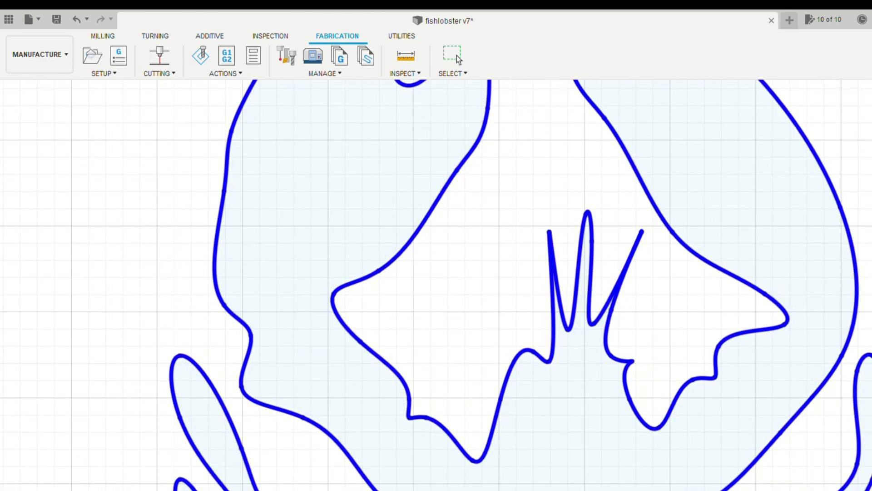
{"action": "left_click", "coordinate": [458, 59]}
{"action": "scroll", "coordinate": [728, 354], "scroll_direction": "up", "scroll_amount": 6}
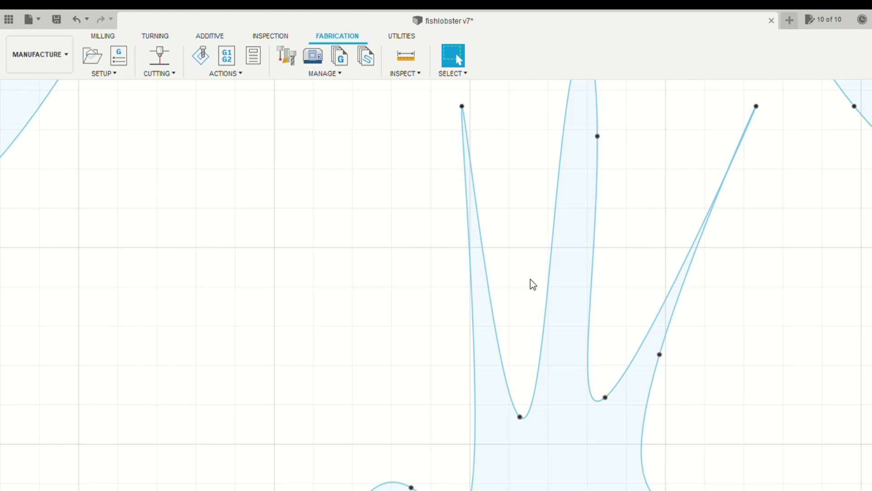
{"action": "scroll", "coordinate": [533, 287], "scroll_direction": "down", "scroll_amount": 3}
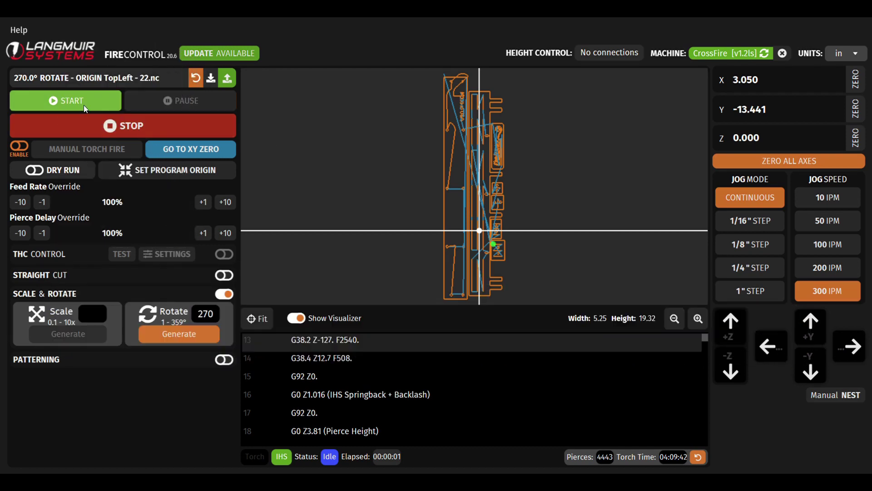
Switch to FireControl, start the 22.nc cutting program rotated by 270 degrees, and dismiss the torch alarm
{"action": "left_click", "coordinate": [83, 105]}
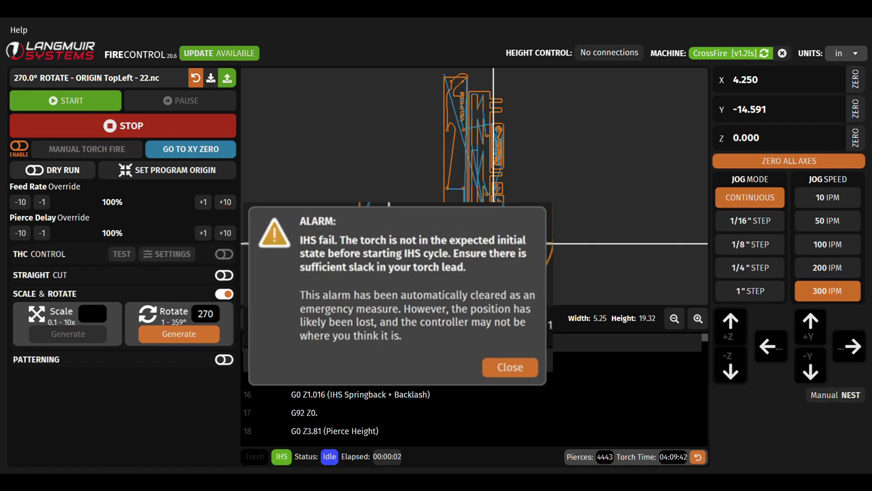
{"action": "key", "text": "Return"}
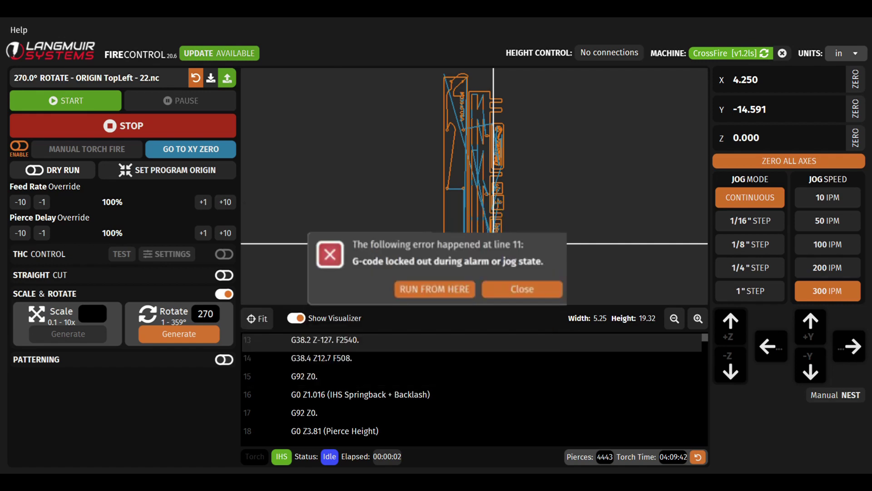